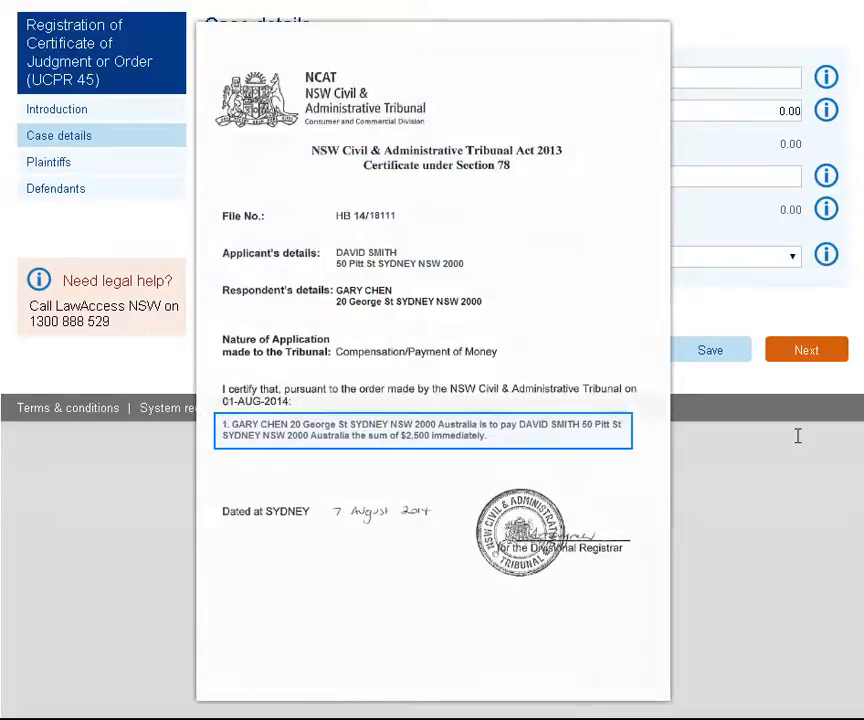
- Enter an original judgment amount of 2,500.00, payments made of 1,600.00 and interest of 0 in the case details
click(741, 77)
text(2500)
key(Tab)
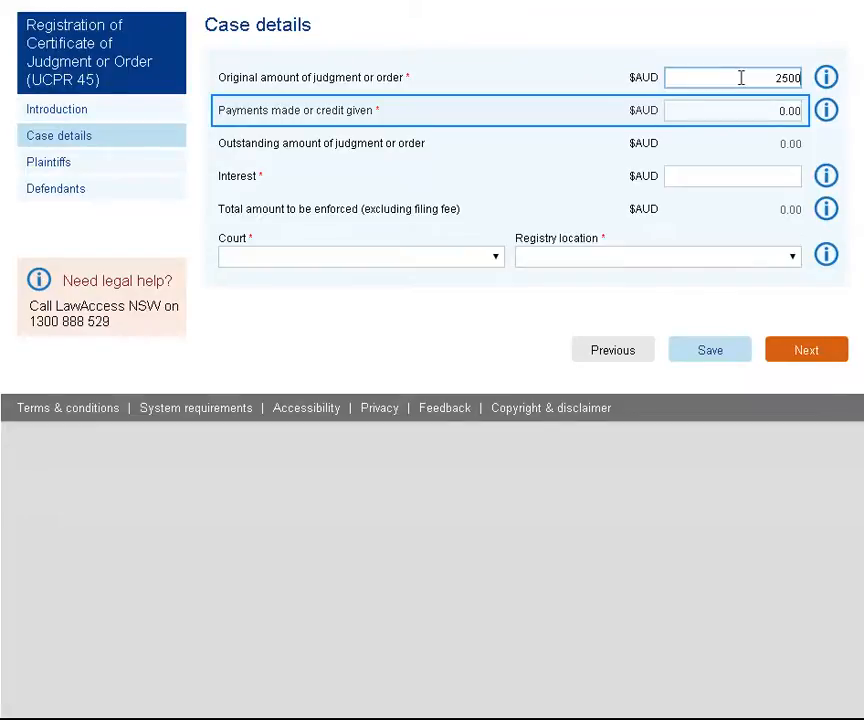
click(746, 112)
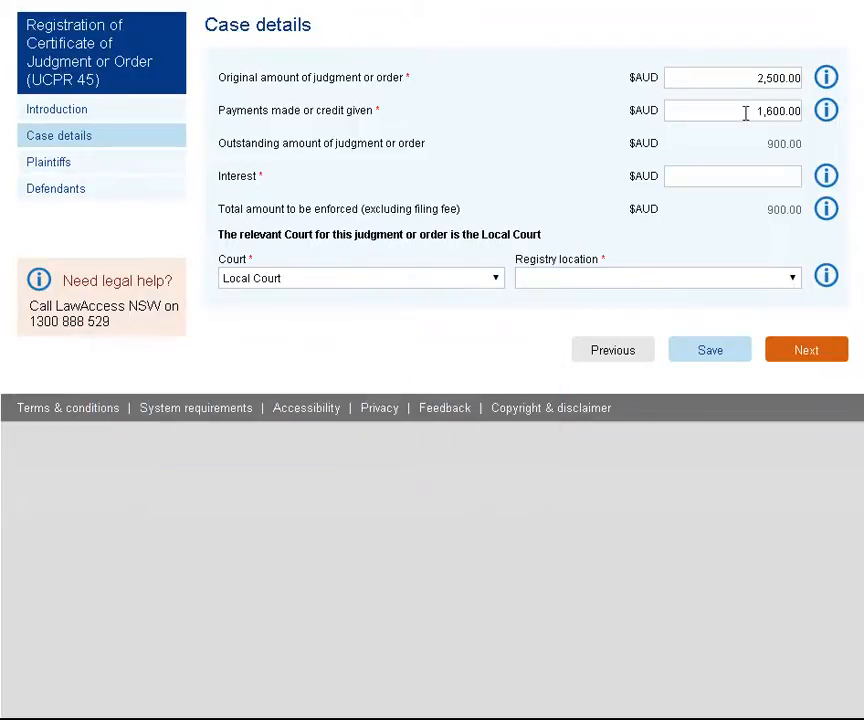
click(785, 176)
text(0)
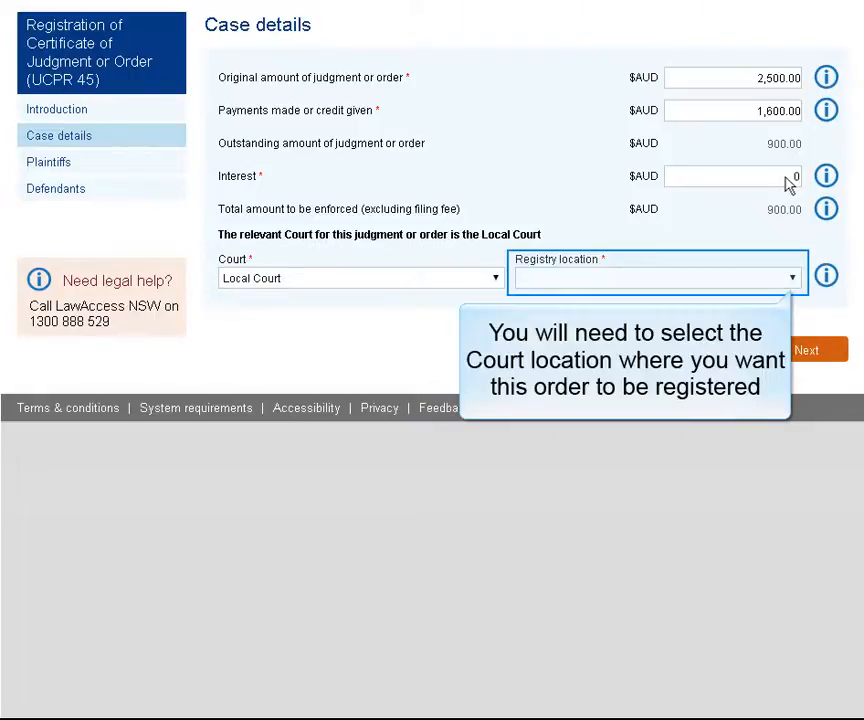
- Choose Sydney as the court registry location and continue to the plaintiff details
click(792, 280)
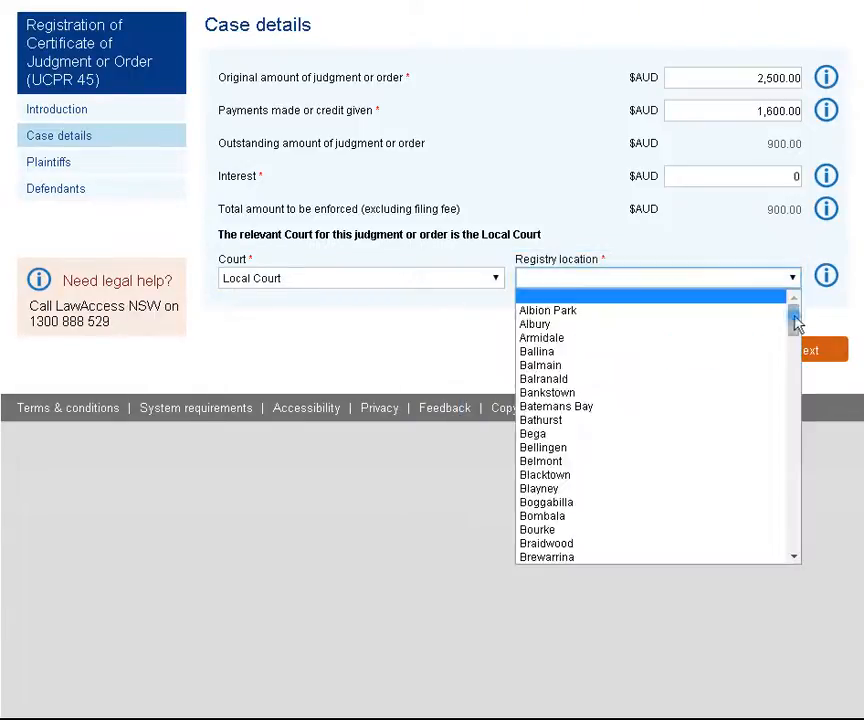
drag(795, 320, 800, 509)
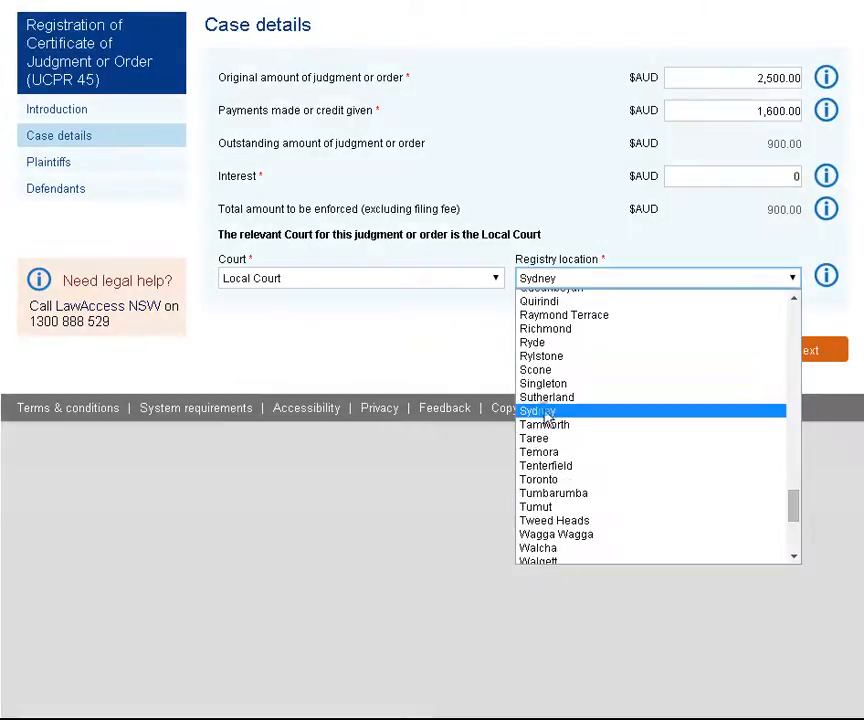
click(545, 415)
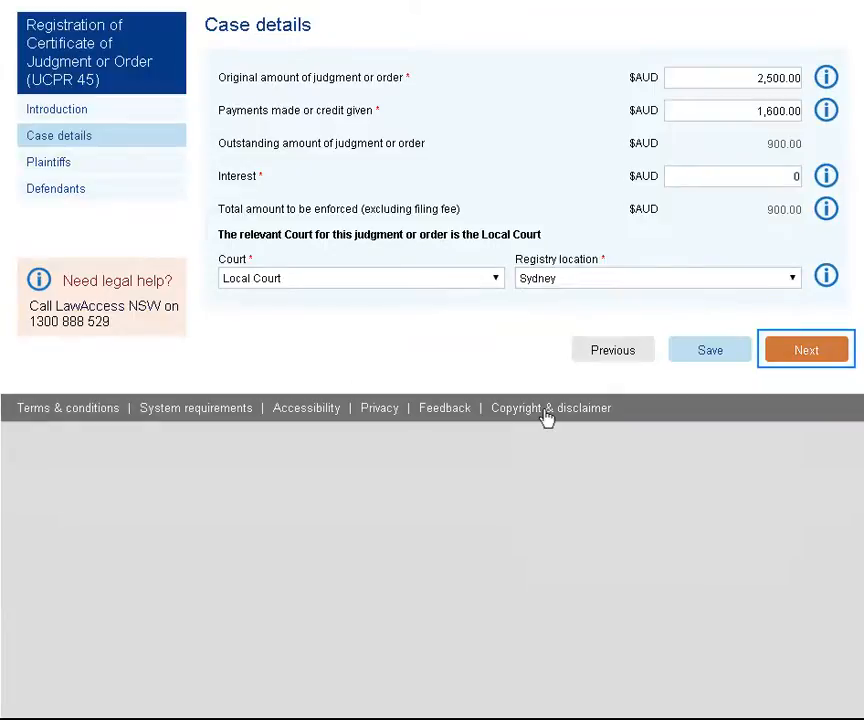
click(806, 356)
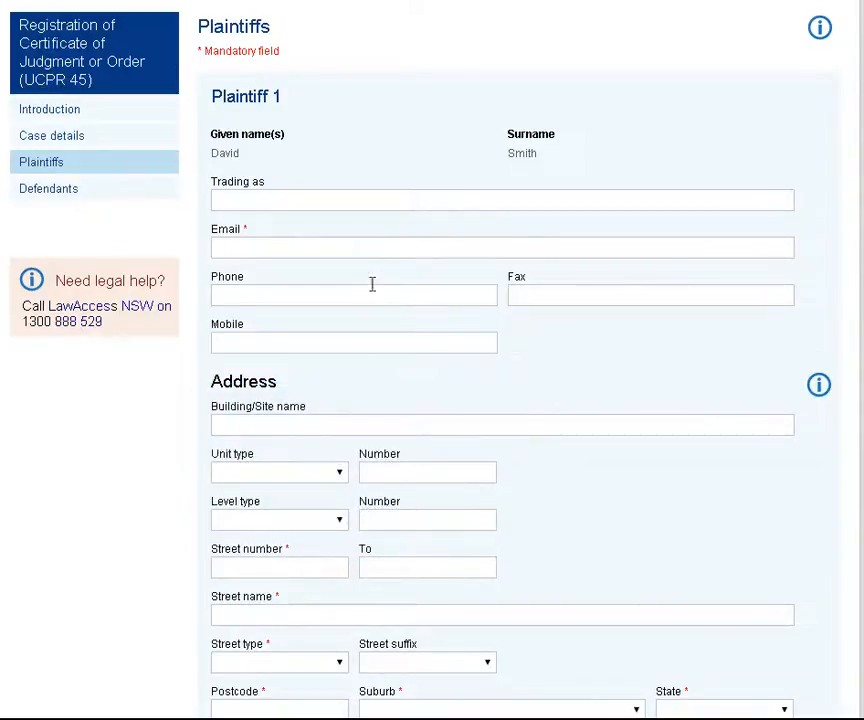
- Fill in the plaintiff's e-mail address
click(357, 247)
- Enter the plaintiff's street number and street name, with Street as the street type
scroll(676, 392, down, 3)
click(298, 313)
click(311, 357)
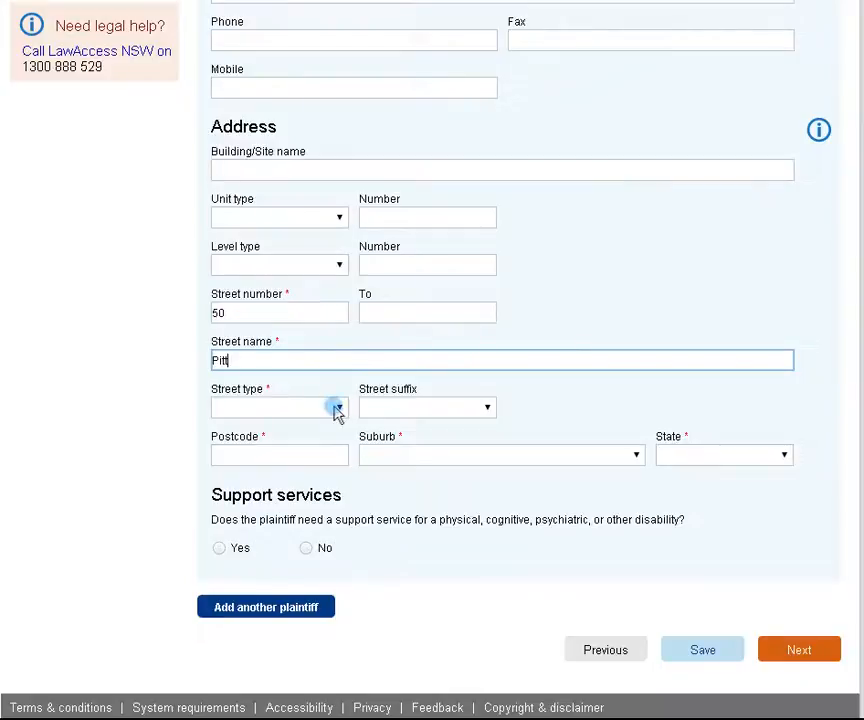
click(337, 409)
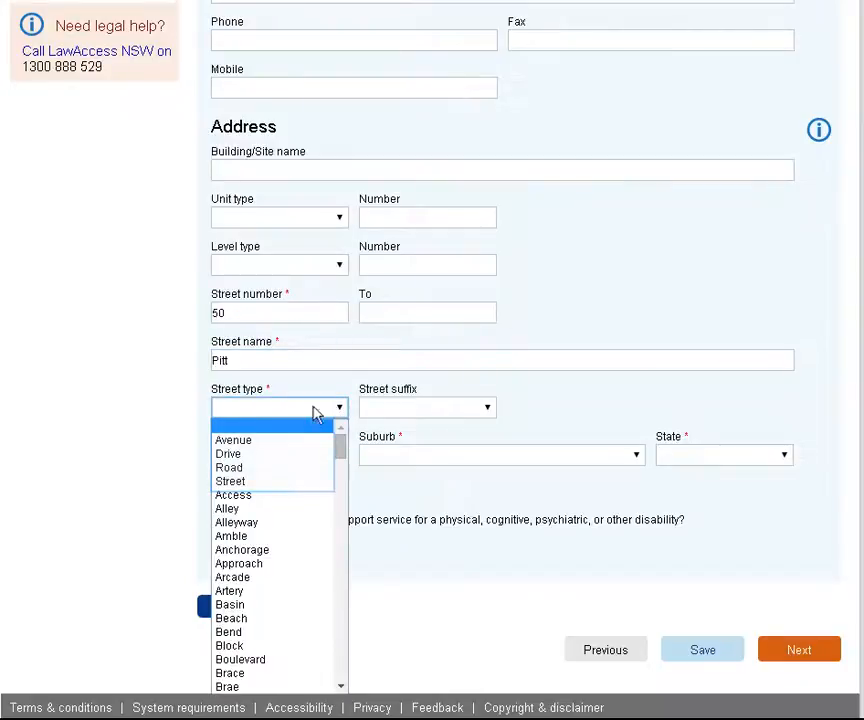
click(231, 481)
- Complete the plaintiff's postcode and suburb, answer No to needing a support service, and continue to the defendant details
click(258, 459)
text(2000)
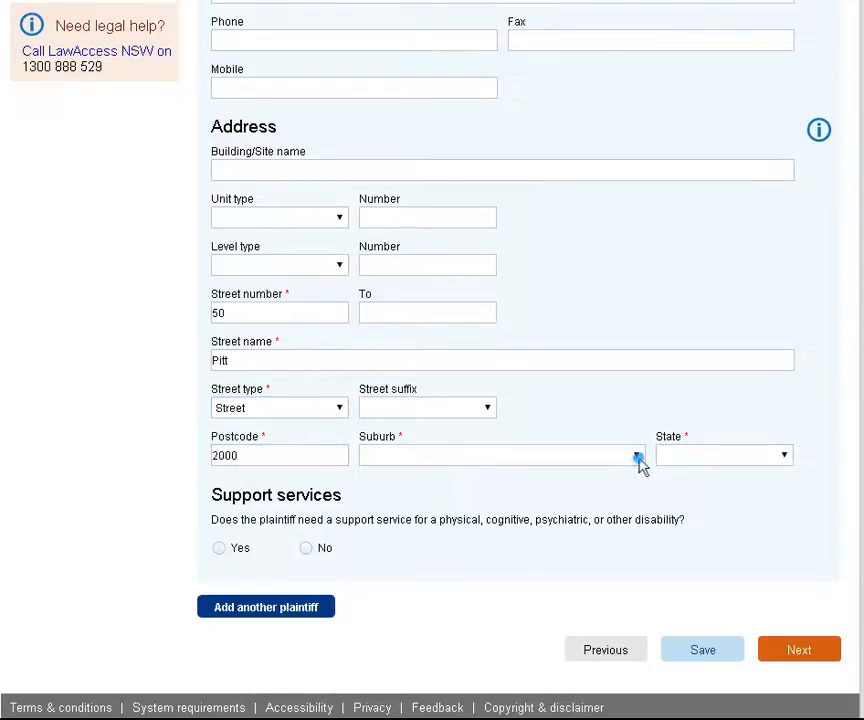
click(640, 462)
click(386, 556)
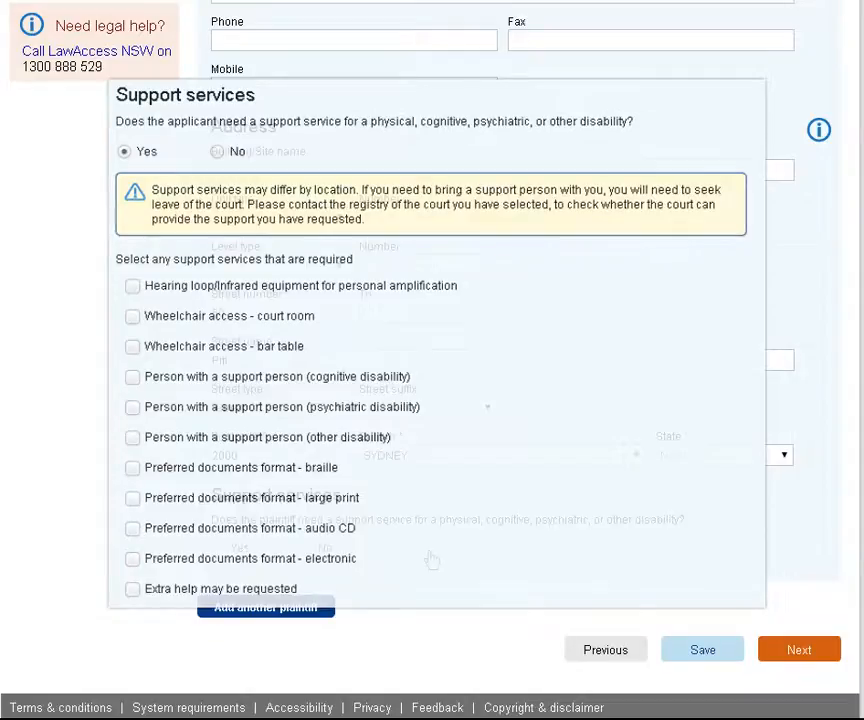
click(303, 549)
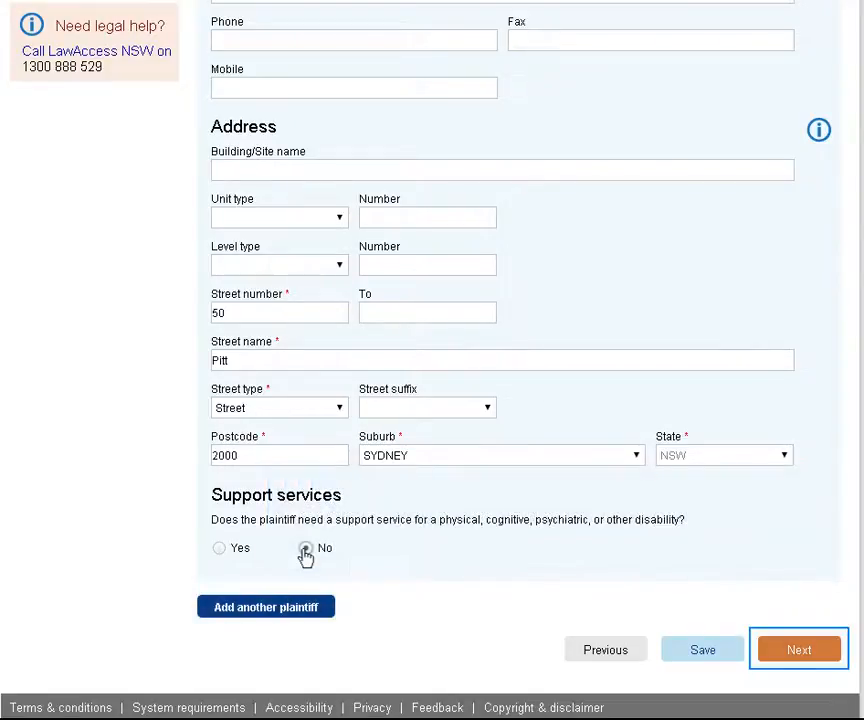
click(797, 645)
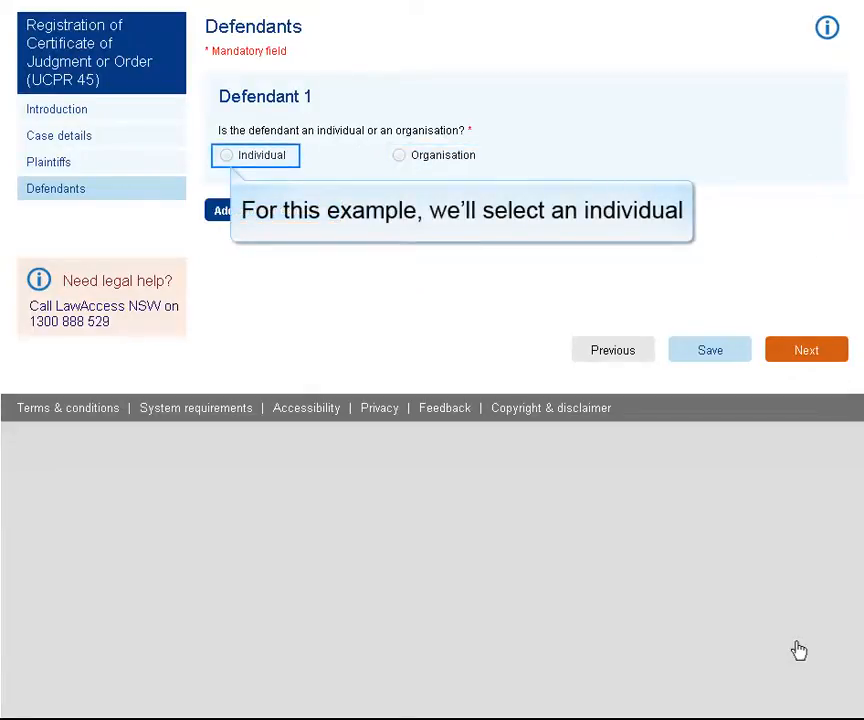
- Set Defendant 1 as an individual and enter the defendant's given name and surname
click(229, 158)
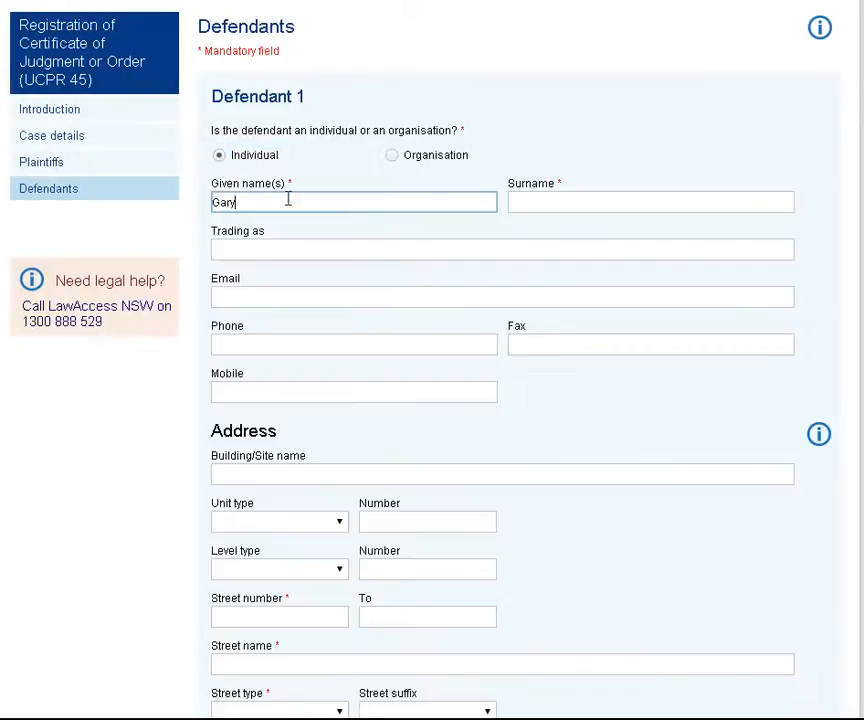
click(590, 200)
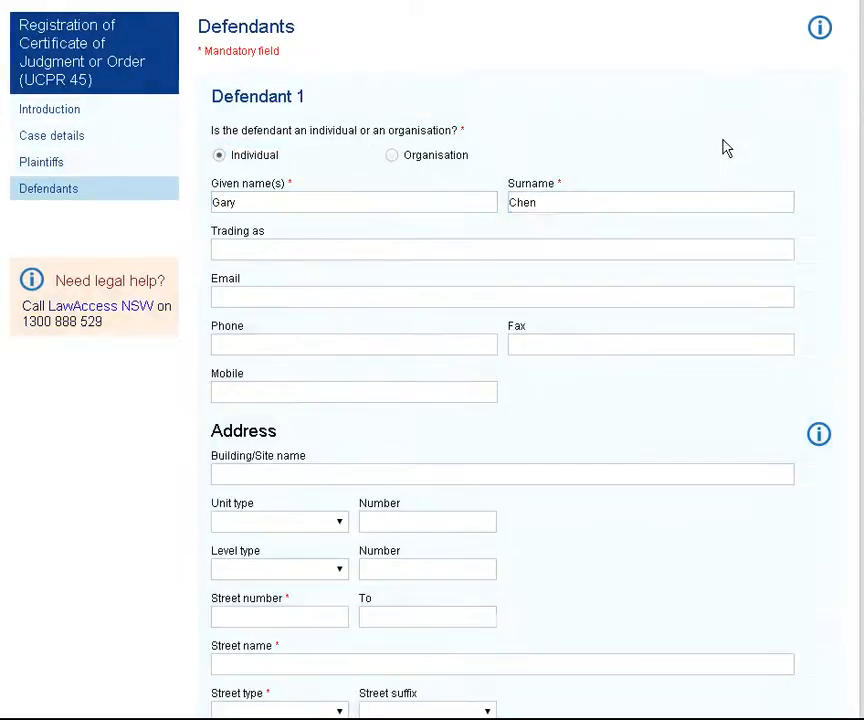
- Enter the defendant's street number and street name, with Street as the street type
scroll(725, 147, down, 3)
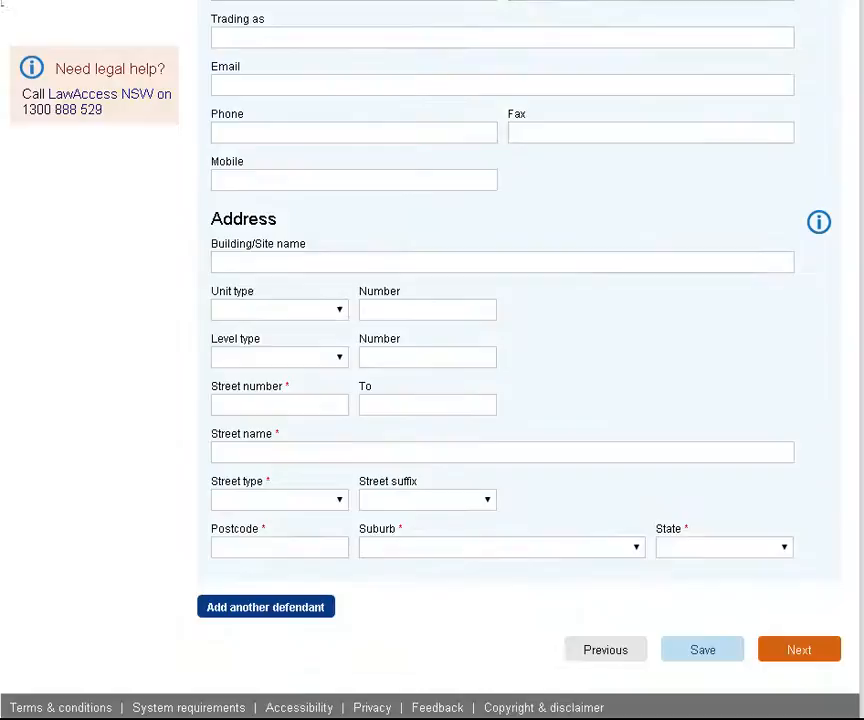
click(255, 402)
click(360, 452)
click(336, 500)
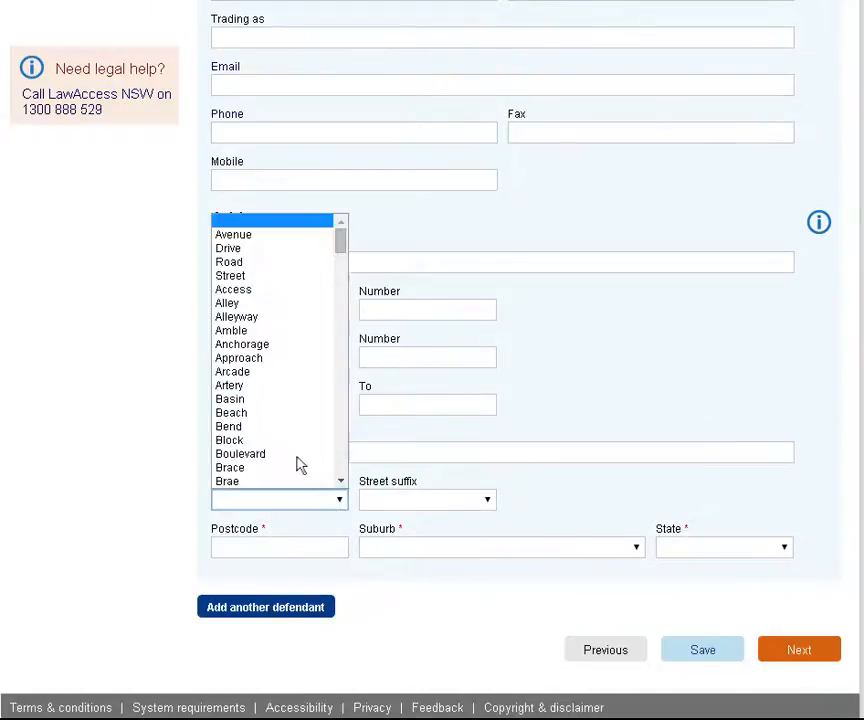
click(281, 276)
- Complete the defendant's postcode and suburb, and continue to the supporting documents
click(285, 548)
text(2000)
click(636, 548)
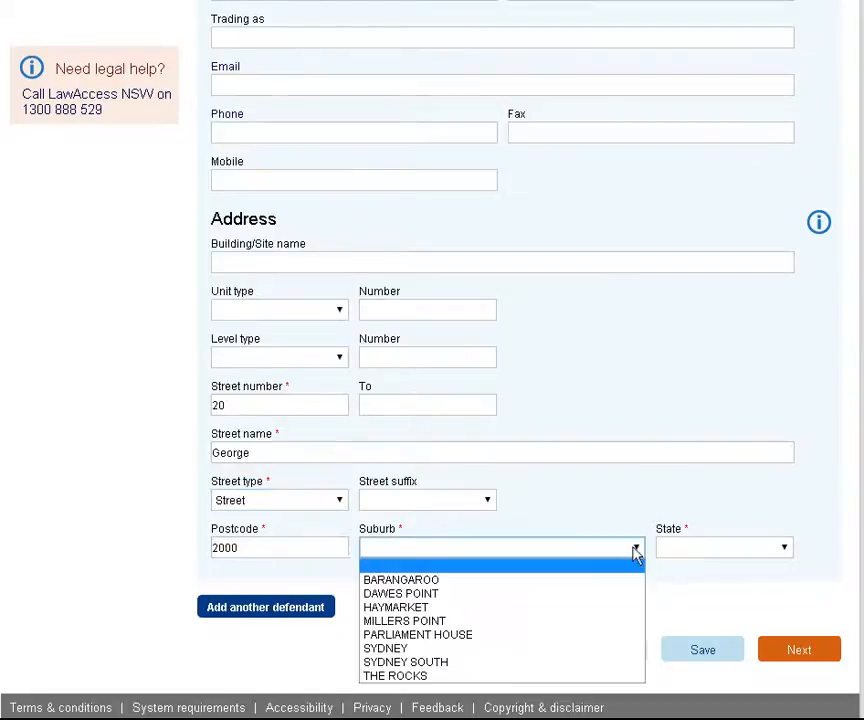
click(424, 649)
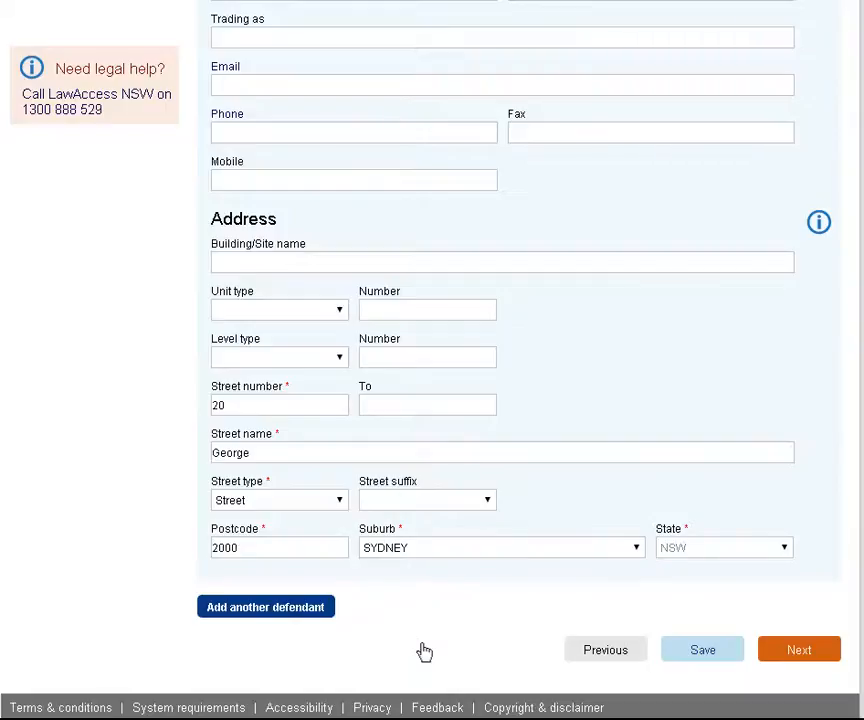
key(Tab)
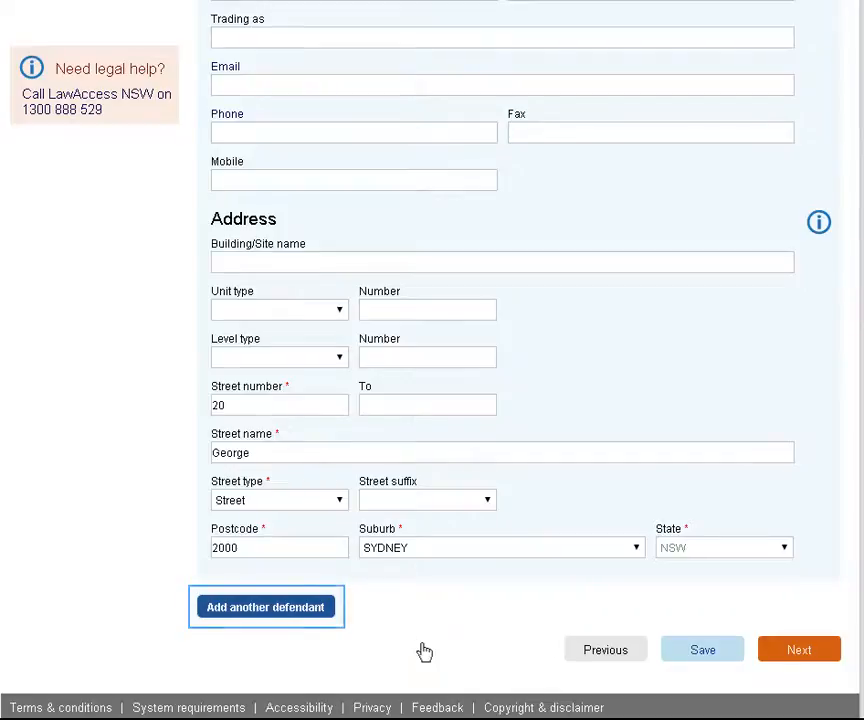
key(Tab)
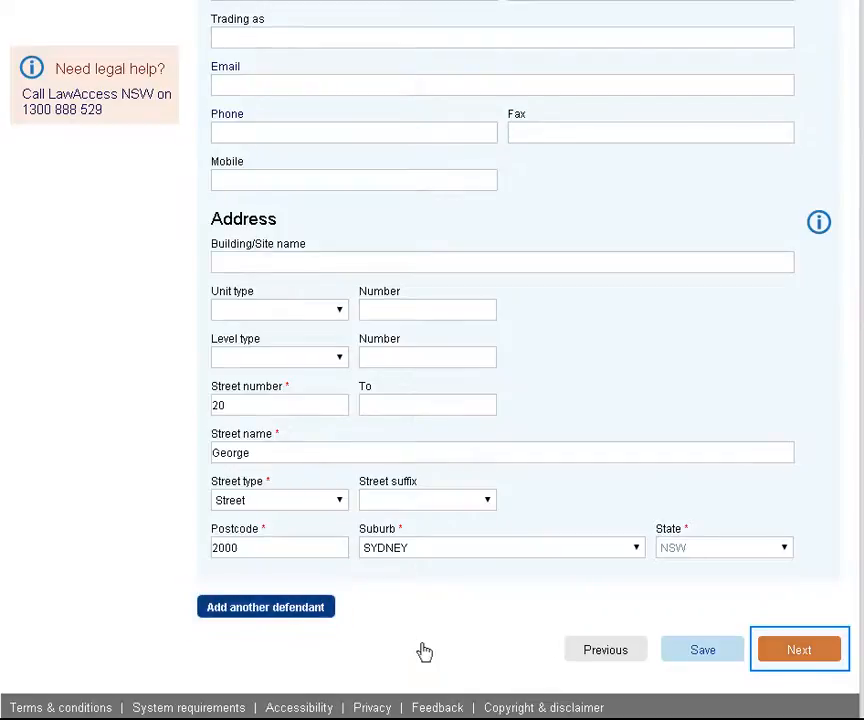
click(790, 651)
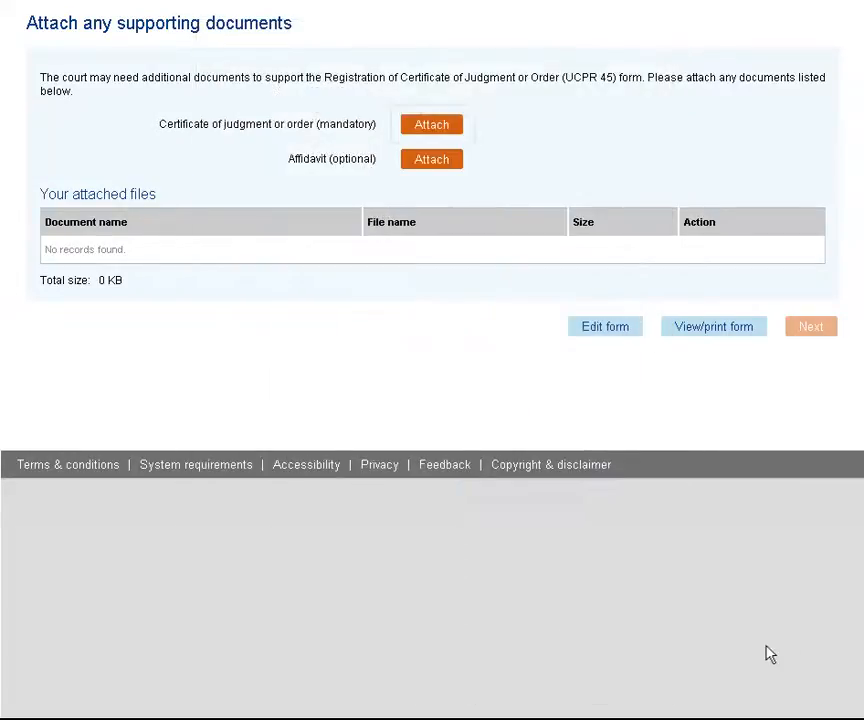
- Attach the certificate PDF from My Documents as the mandatory certificate of judgment or order, and proceed with the filing
click(442, 127)
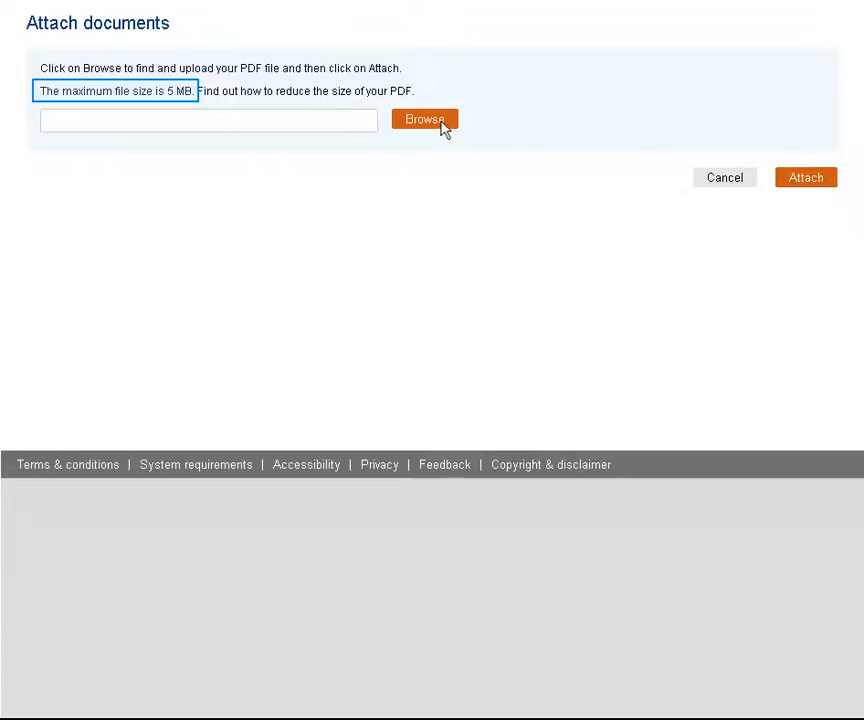
click(442, 124)
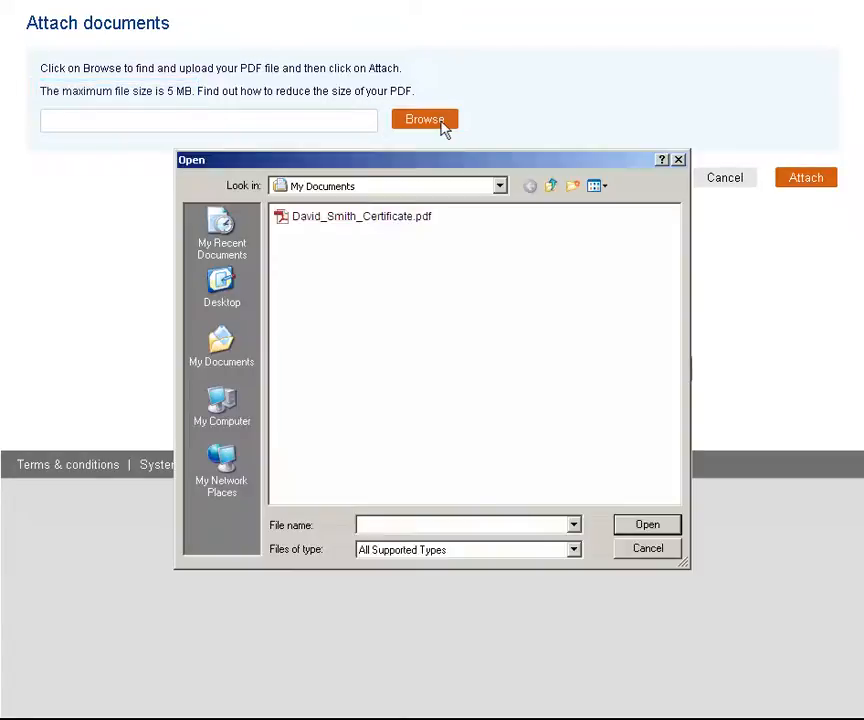
double_click(345, 218)
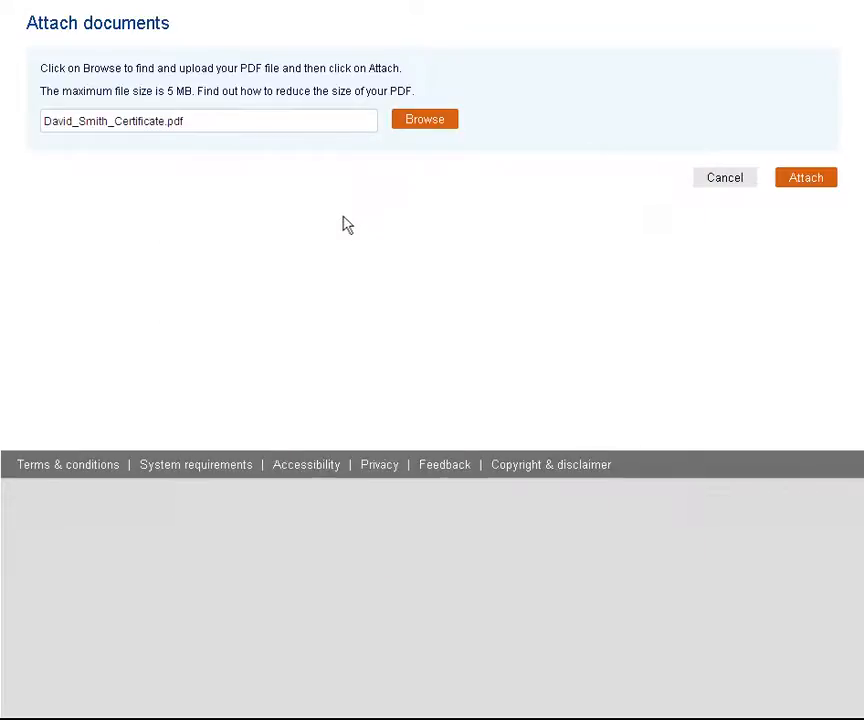
click(806, 178)
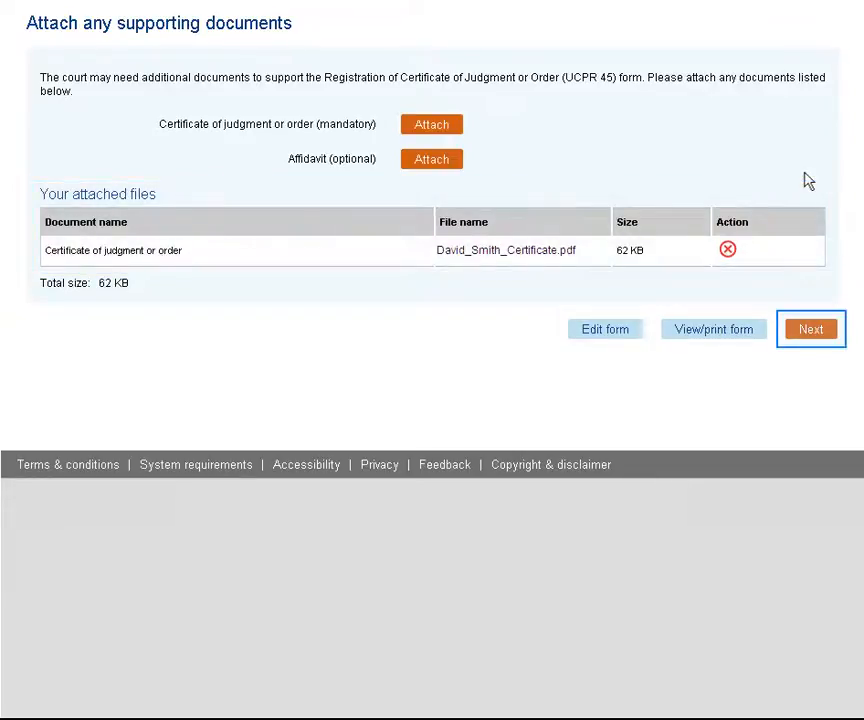
click(805, 331)
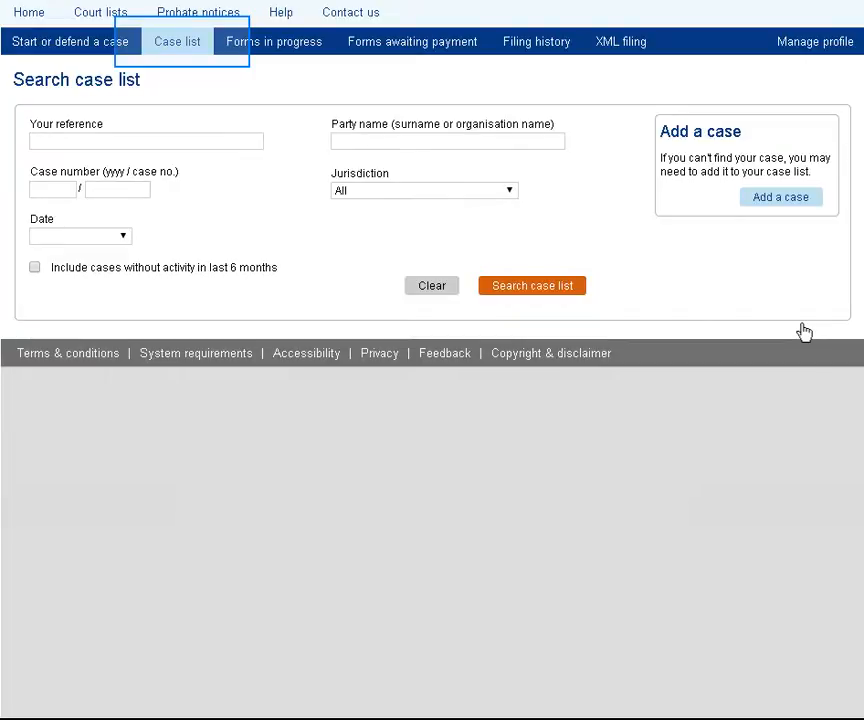
- Search the case list without any filters and open the case between the plaintiff and the defendant
click(525, 287)
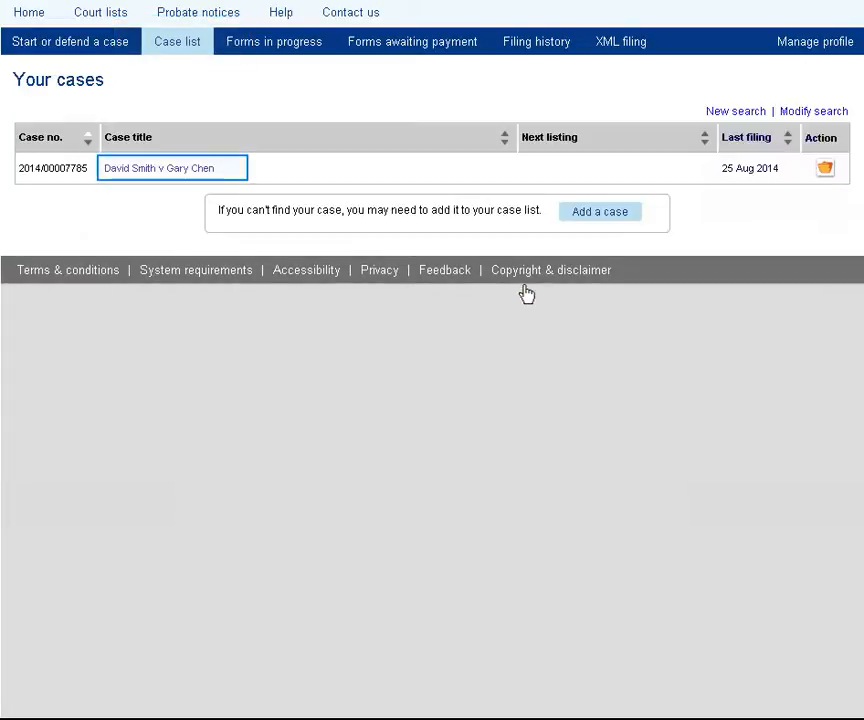
click(155, 172)
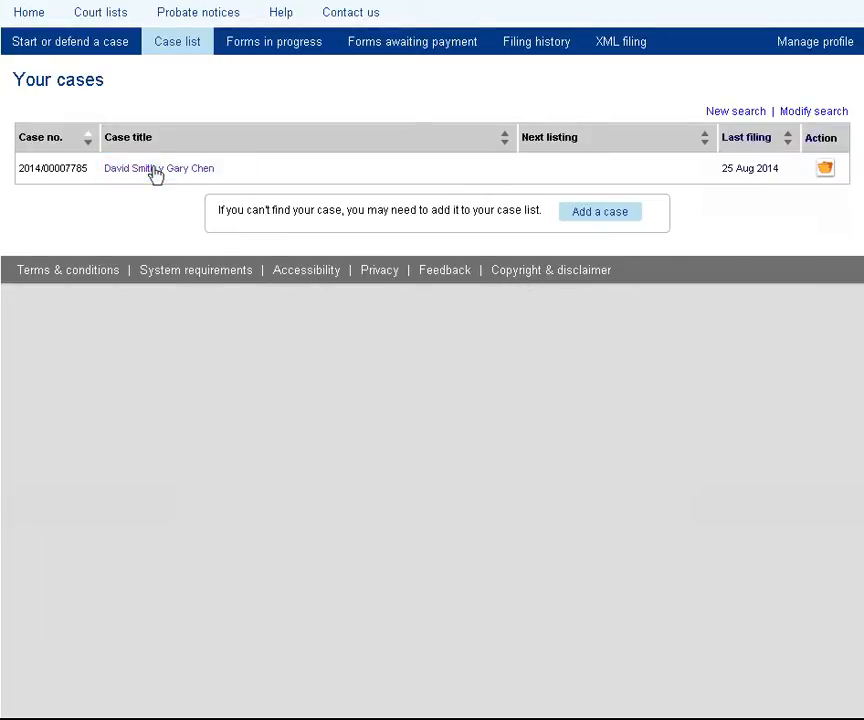